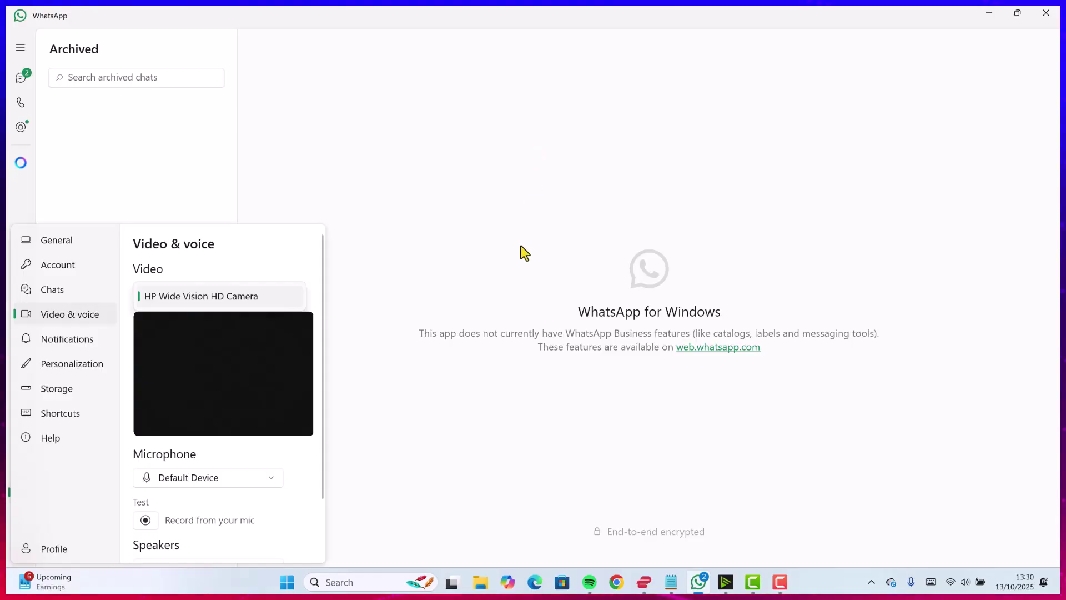
# Step: Find Windows PowerShell with a 'pow' search, run it as administrator and maximize it
pyautogui.press('super+d')
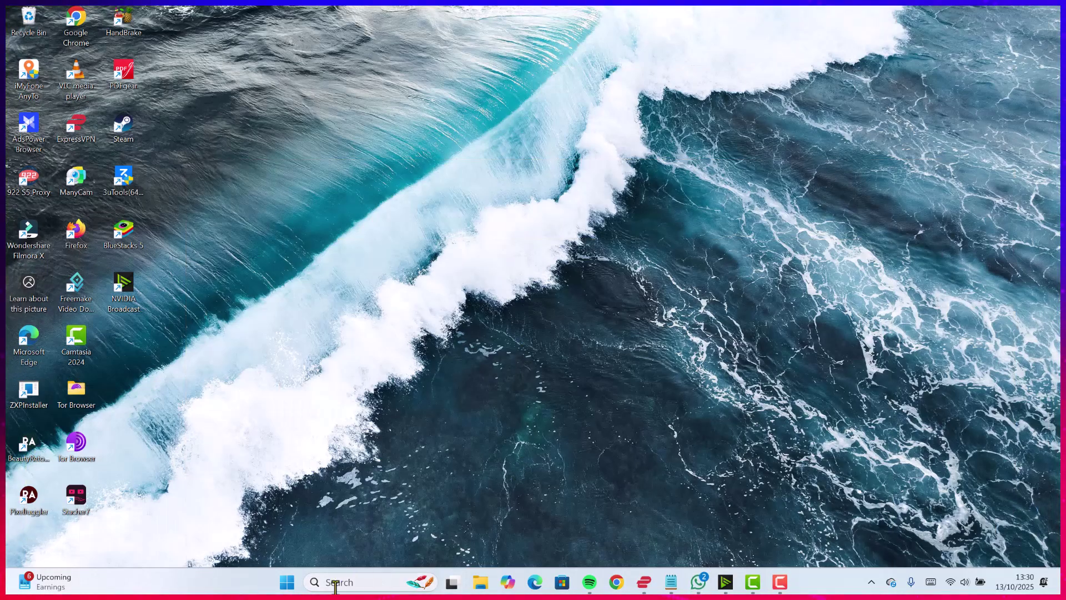
pyautogui.click(340, 581)
pyautogui.write('p')
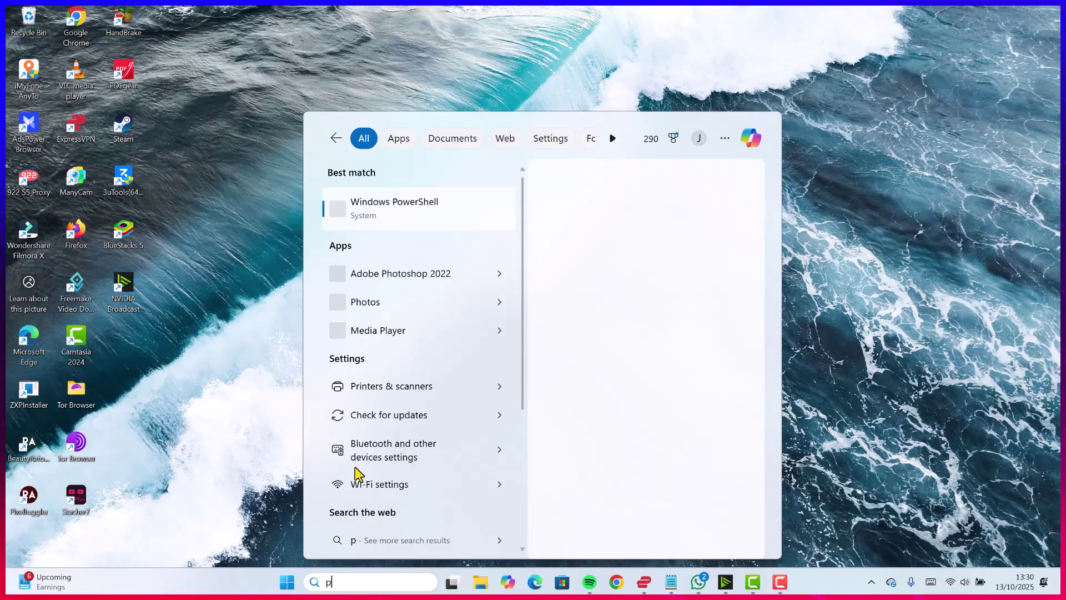
pyautogui.write('ow')
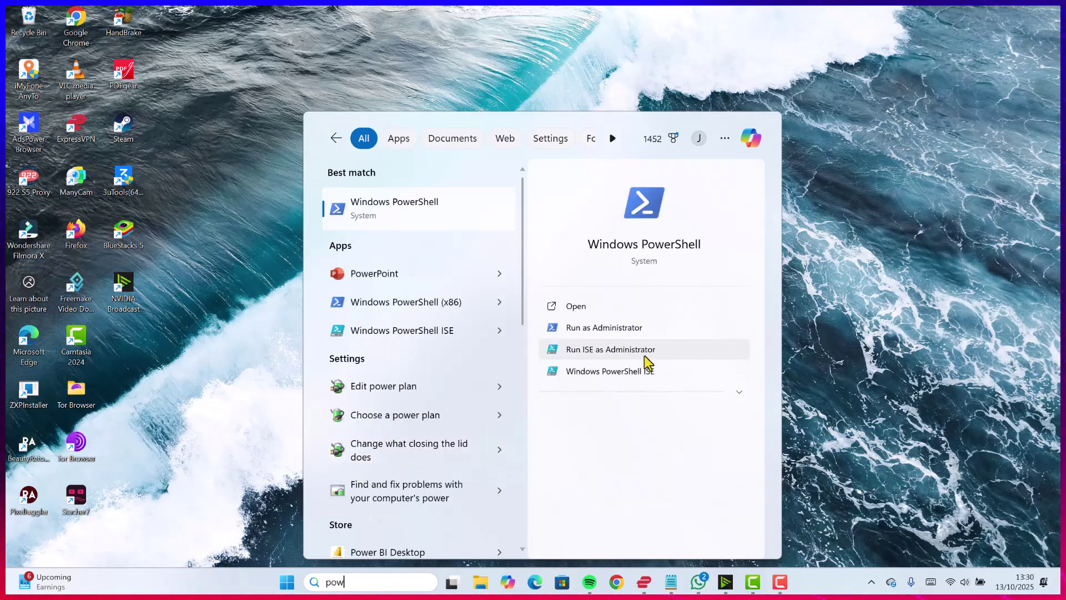
pyautogui.click(693, 327)
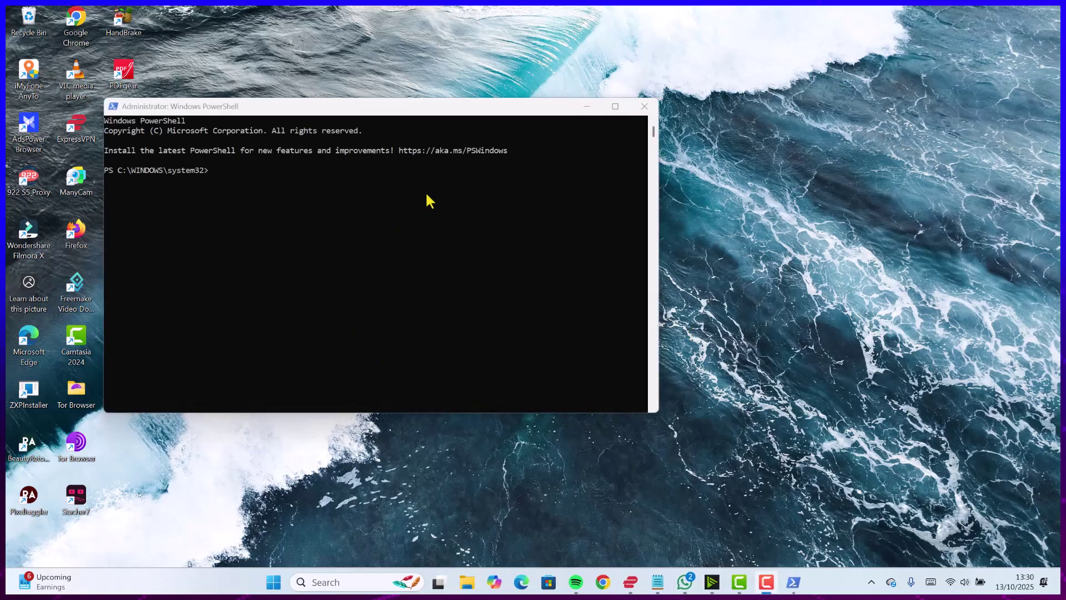
pyautogui.click(615, 109)
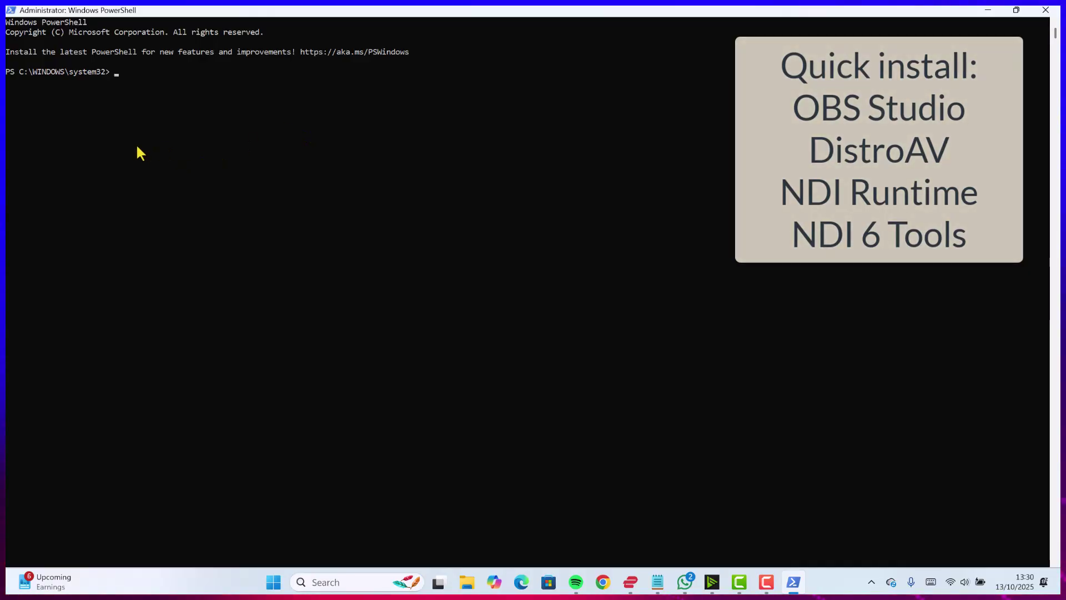
# Step: Enter the DistroAV install command 'winget install -e --id DistroAV.DistroAV' in PowerShell
pyautogui.write('winge')
pyautogui.write('t')
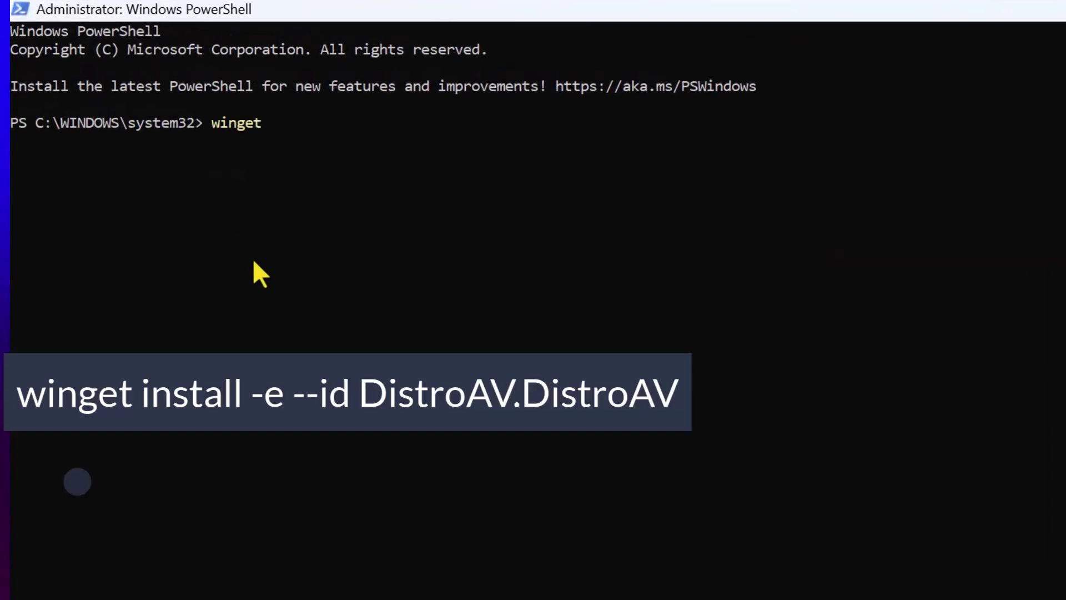
pyautogui.write(' install ')
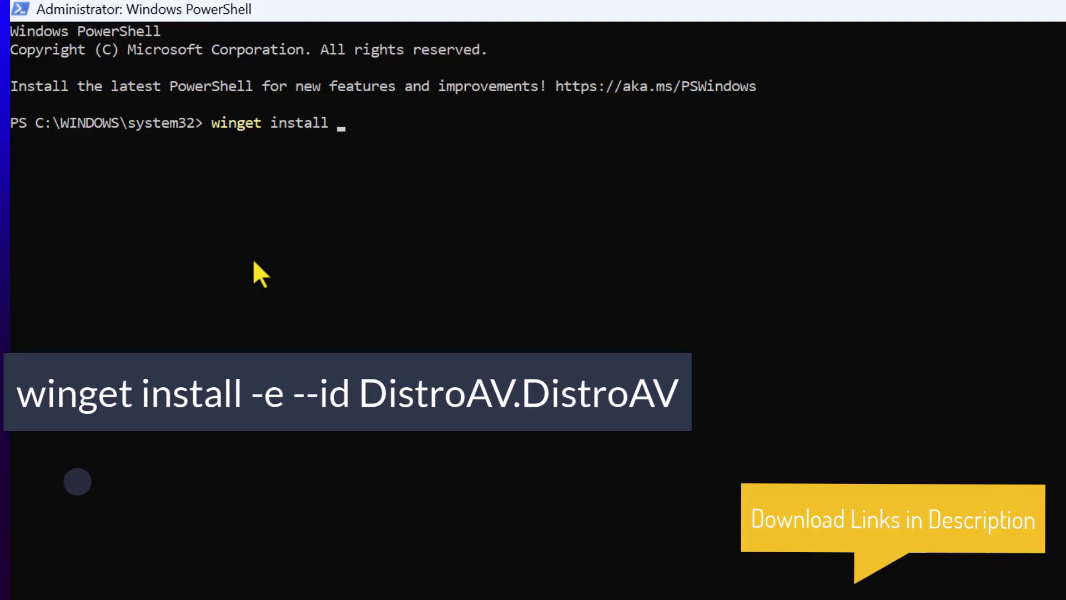
pyautogui.write('-e --id ')
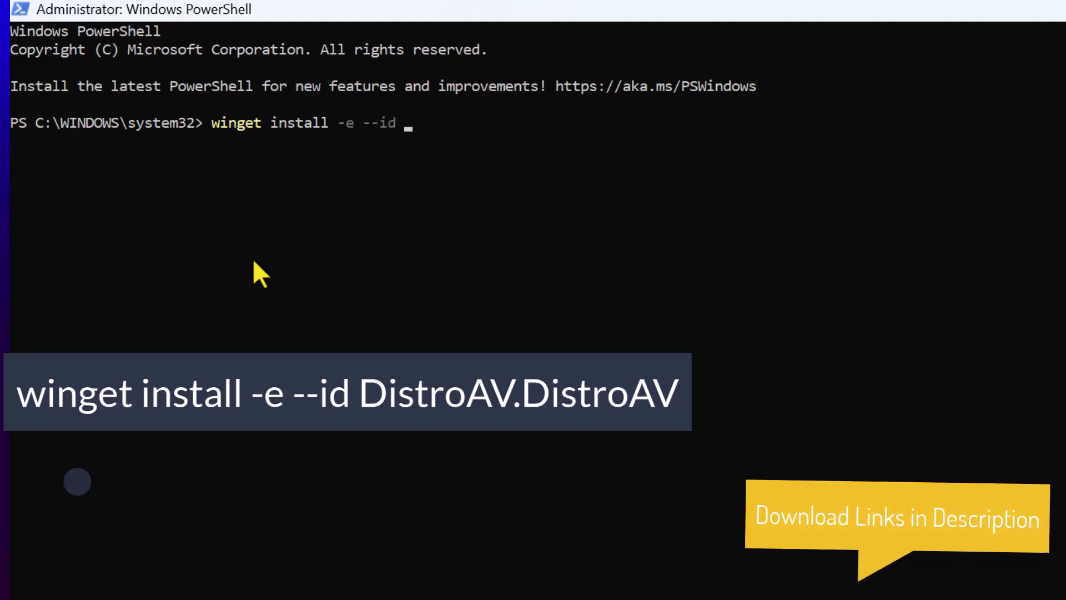
pyautogui.write('Dis')
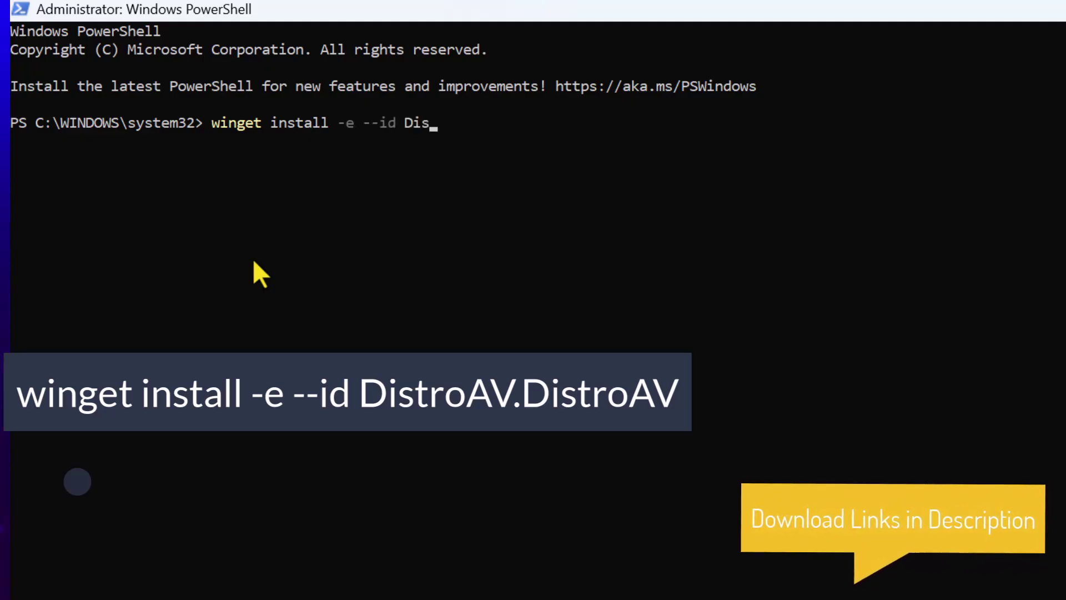
pyautogui.write('troAV.DistroAV')
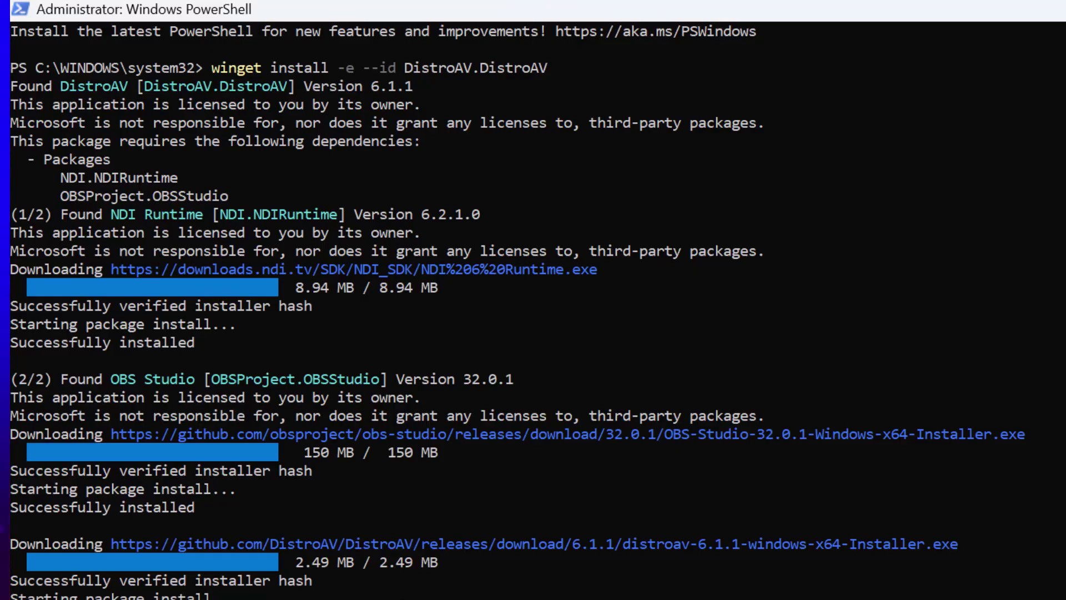
# Step: Run 'winget install -e --silent --id NDI.NDITools' to install NDI Tools silently
pyautogui.write('w')
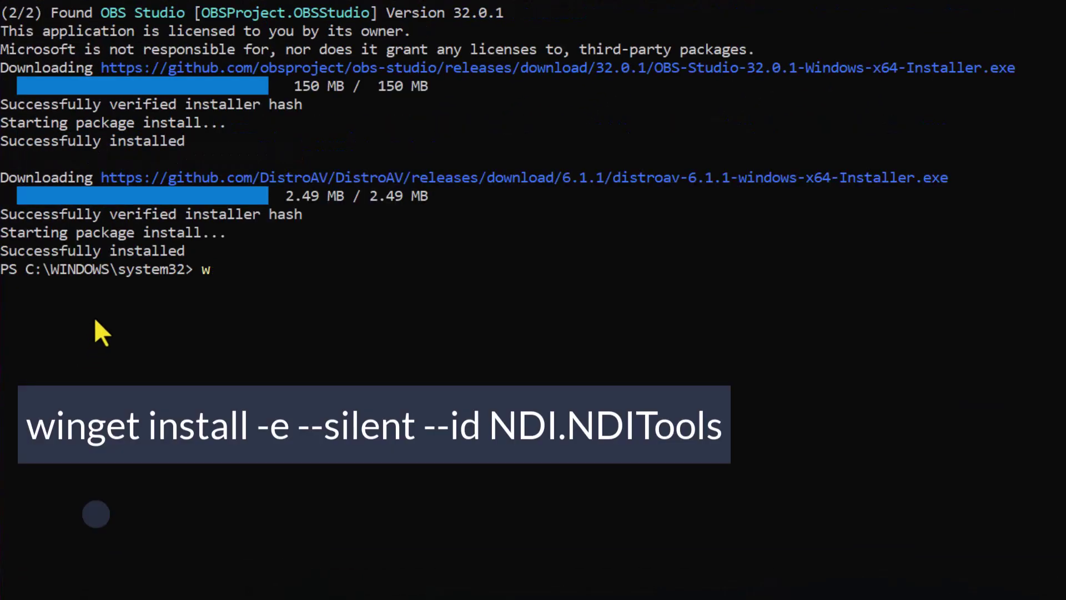
pyautogui.write('inget instal')
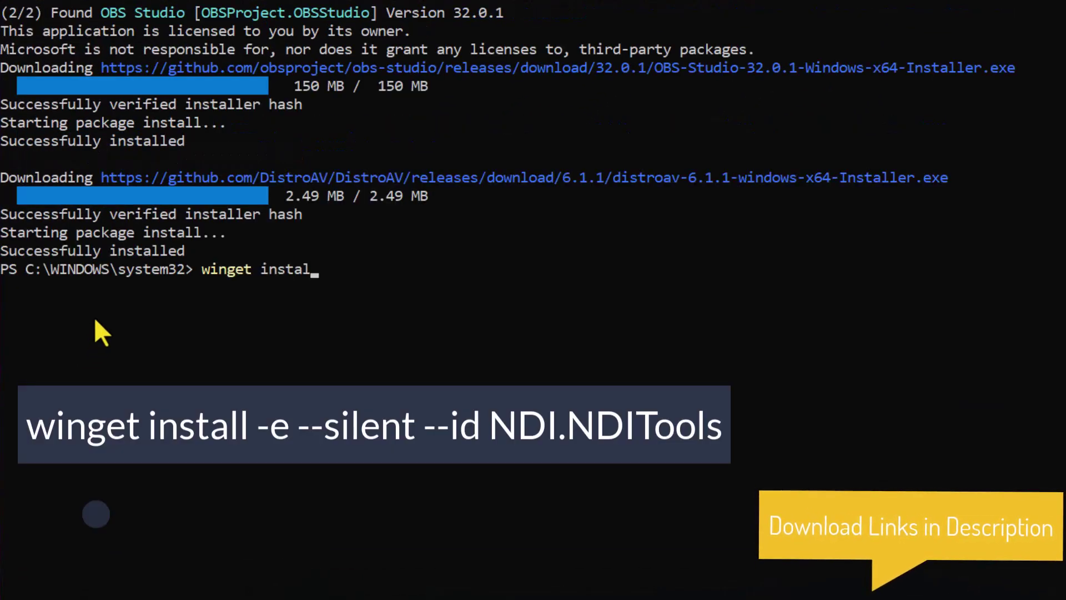
pyautogui.write('l -e')
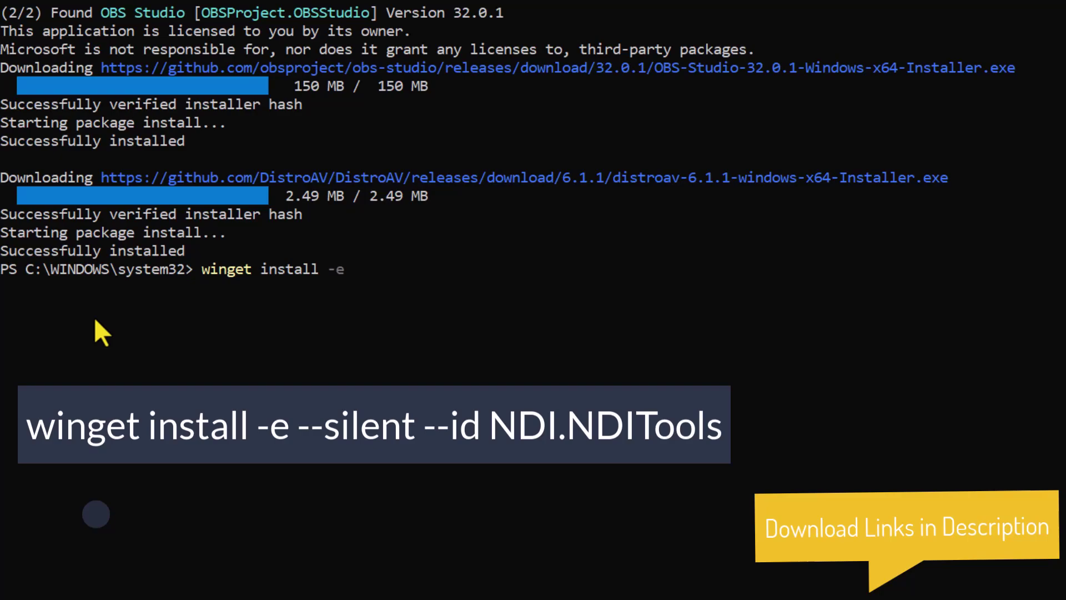
pyautogui.write(' --silent --id NDI.NDITools')
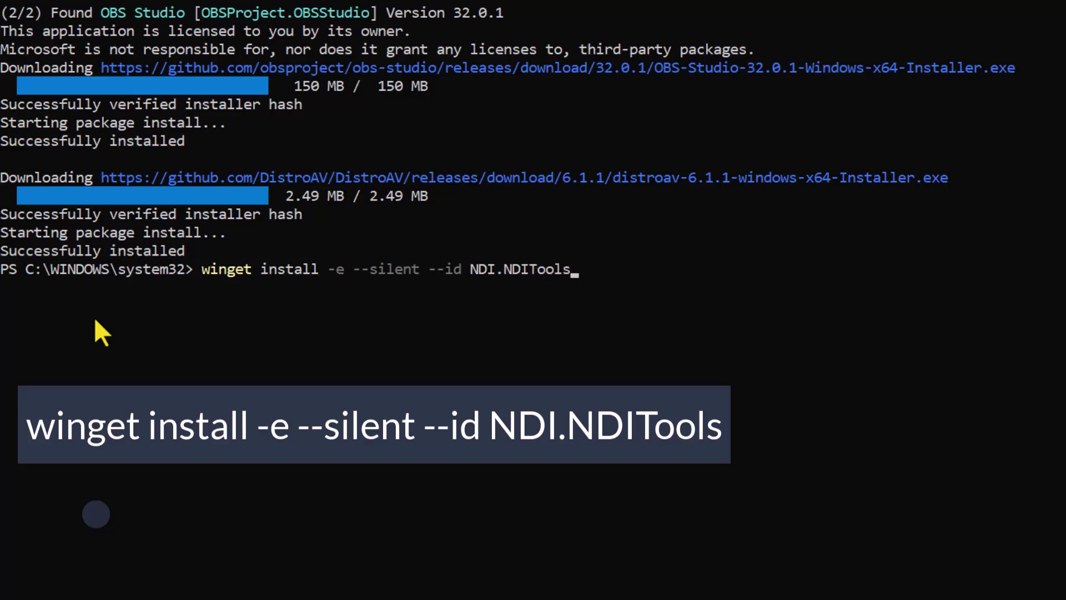
pyautogui.press('Return')
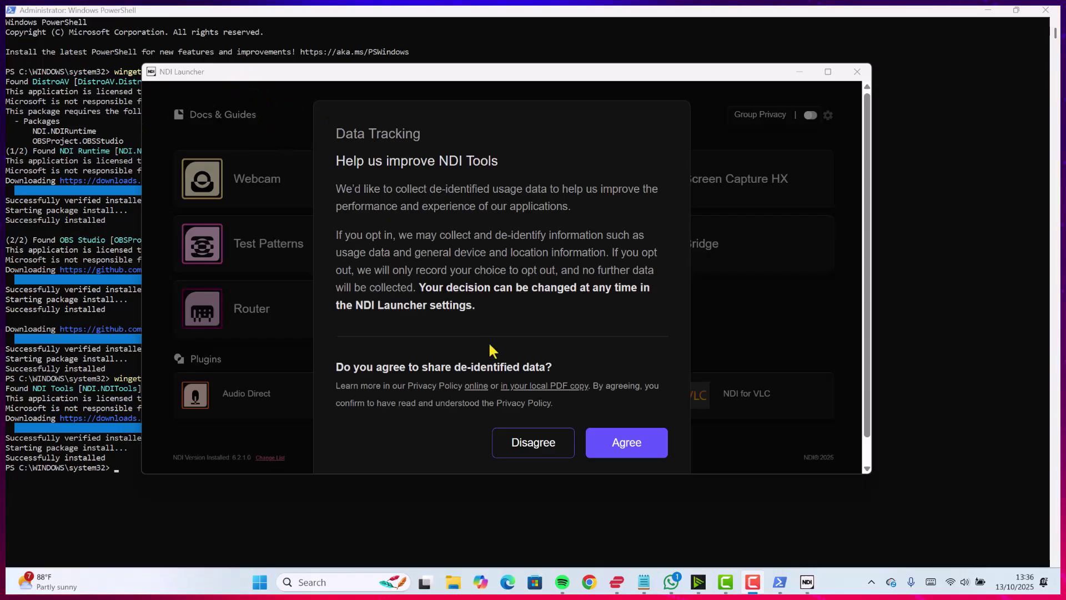
# Step: Choose Disagree on NDI's data tracking prompt, then bring up the Windows Start menu
pyautogui.click(520, 440)
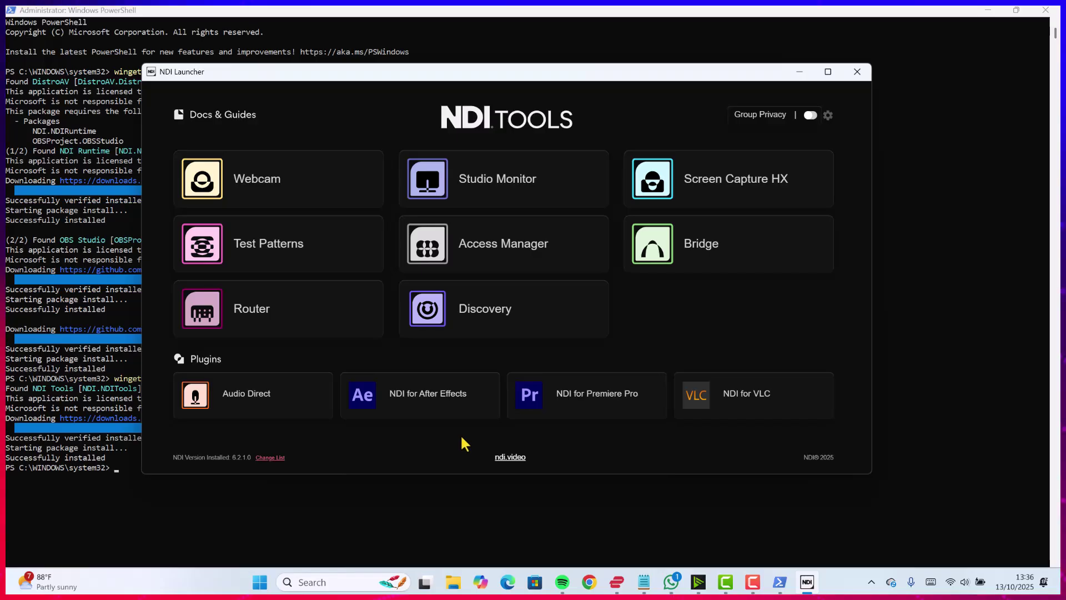
pyautogui.press('super')
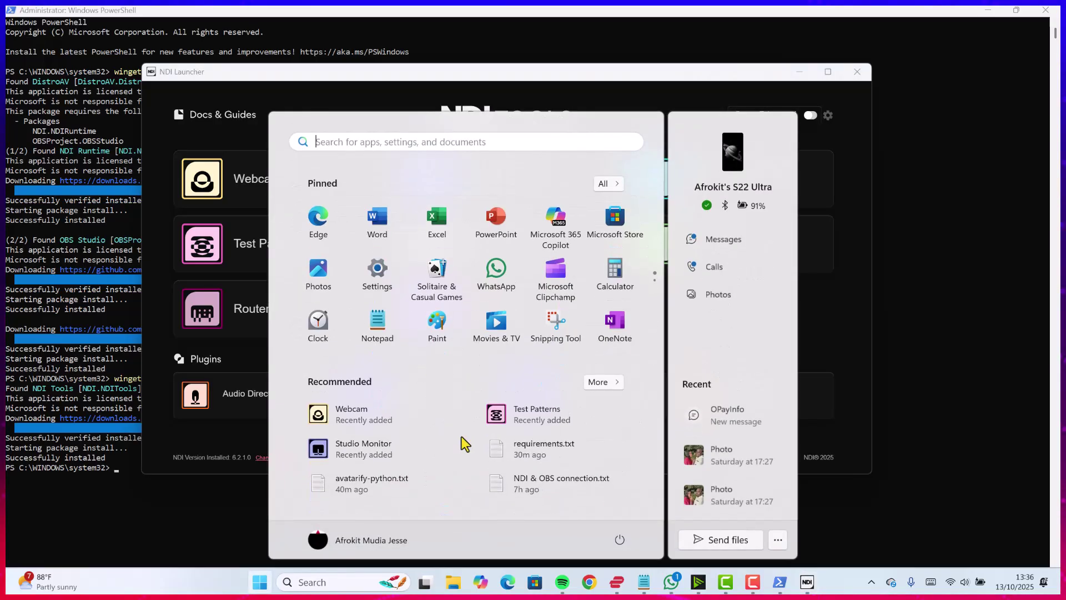
# Step: Launch OBS Studio and add a Window Capture source with cursor capture turned off
pyautogui.write('obs')
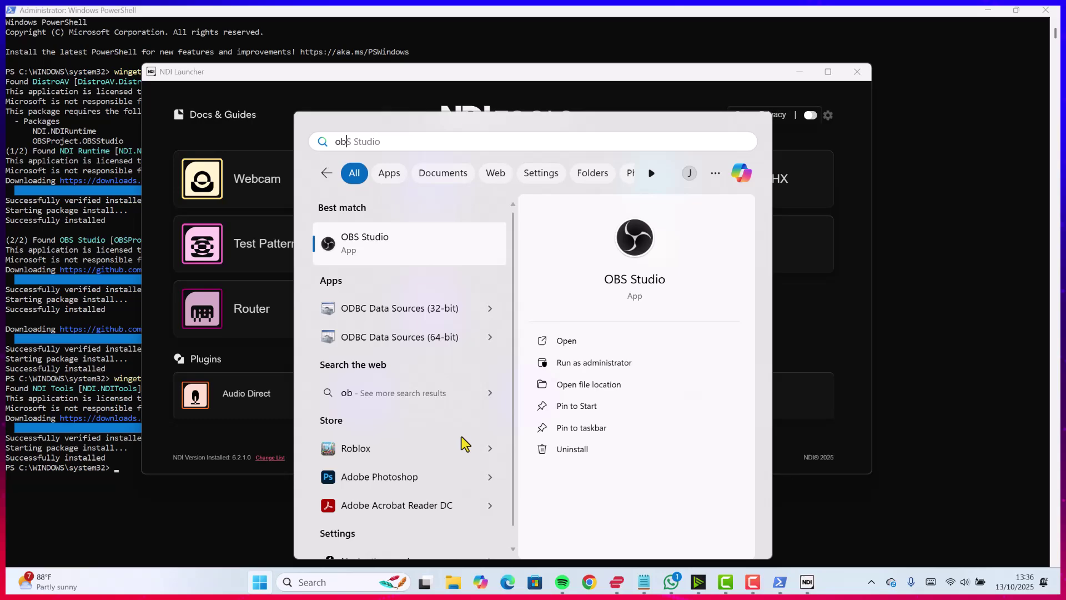
pyautogui.click(616, 277)
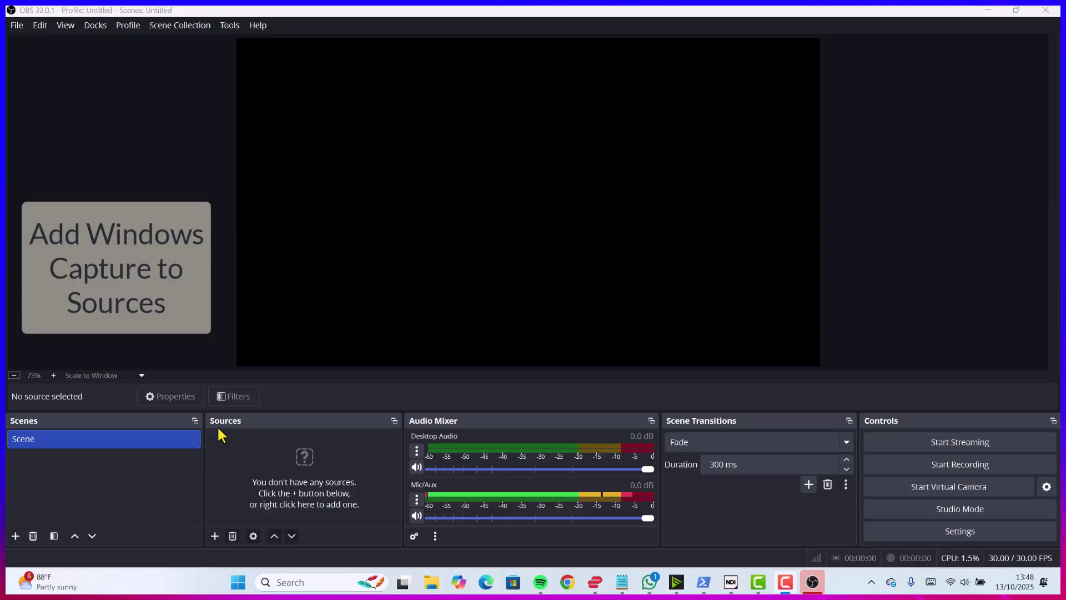
pyautogui.click(215, 537)
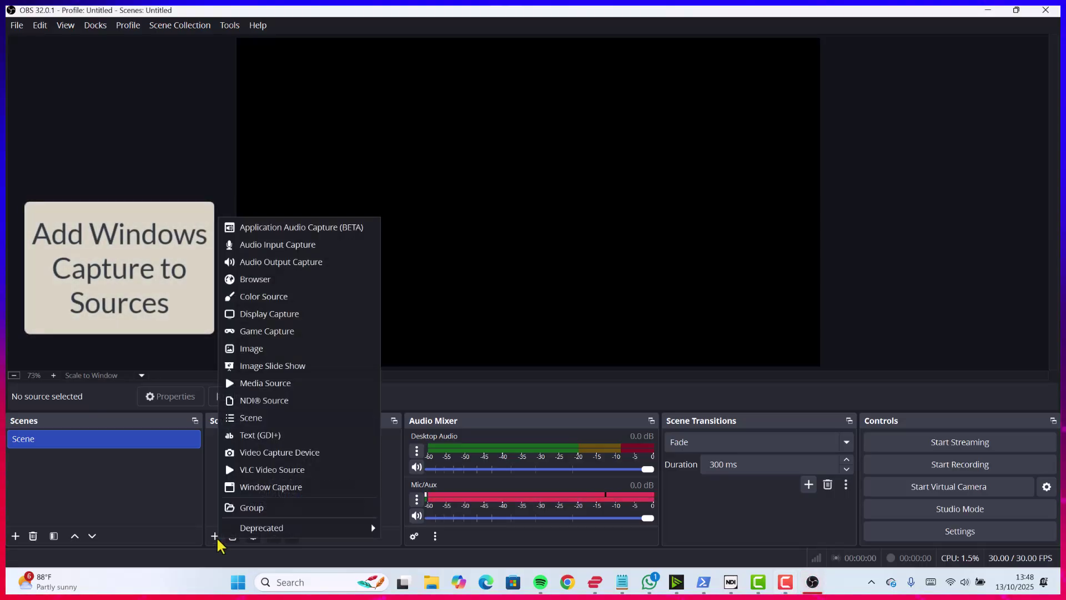
pyautogui.click(249, 488)
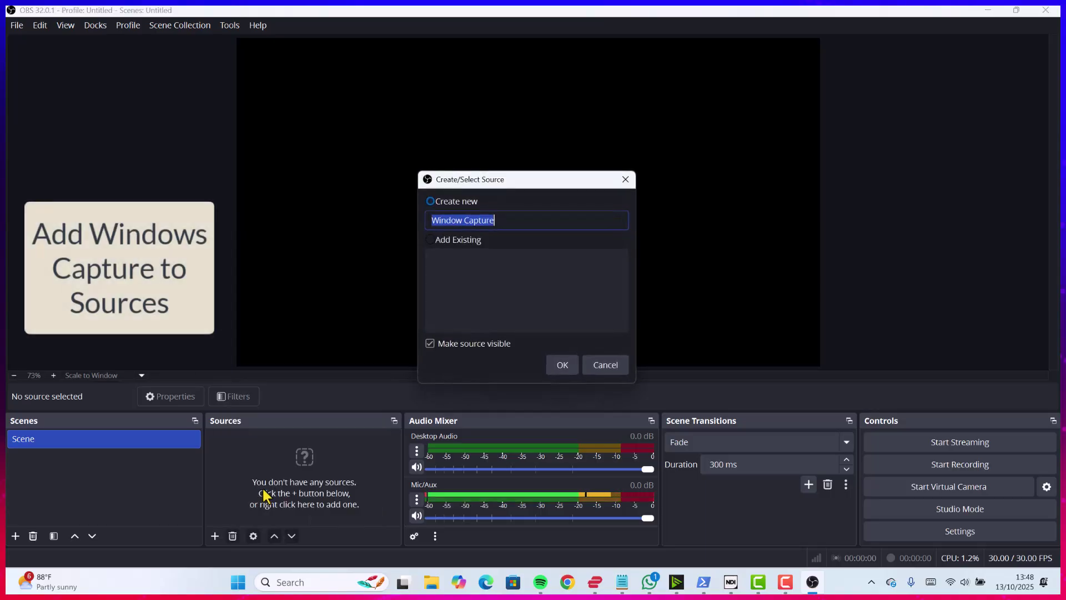
pyautogui.click(562, 367)
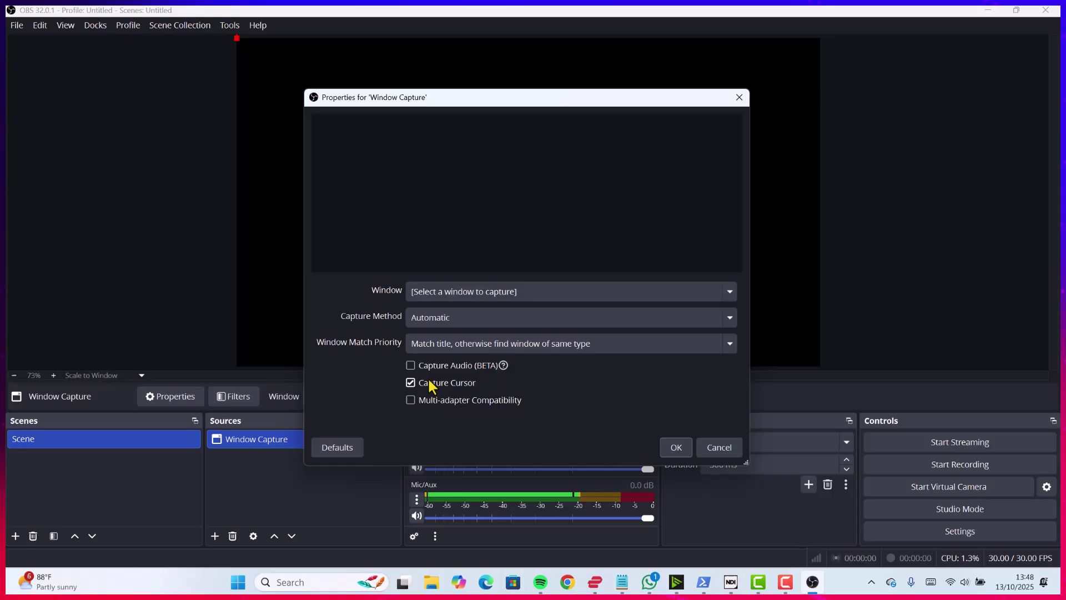
pyautogui.click(459, 381)
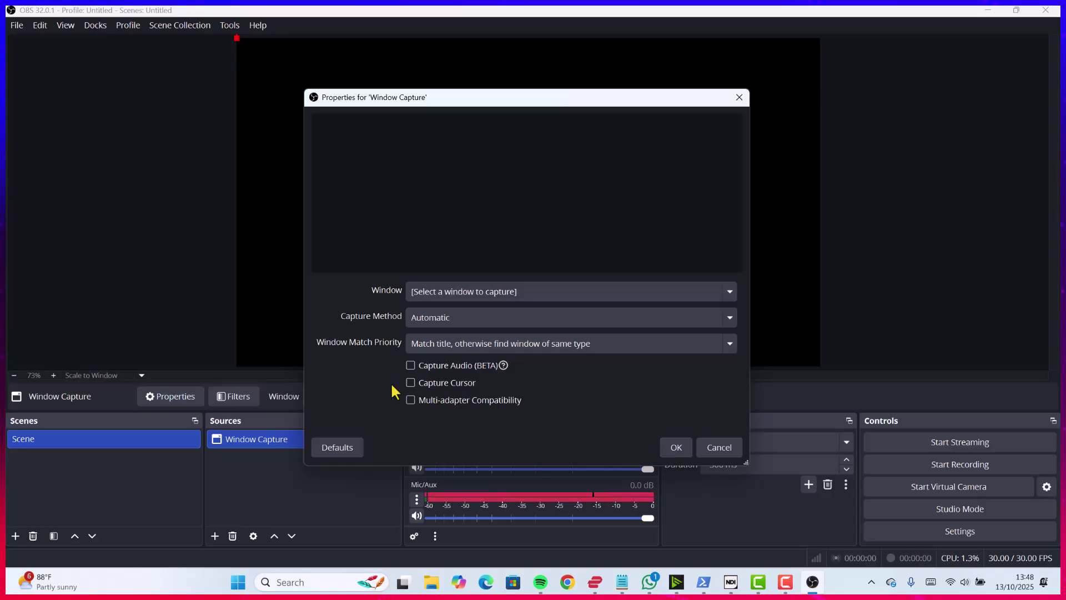
pyautogui.click(677, 449)
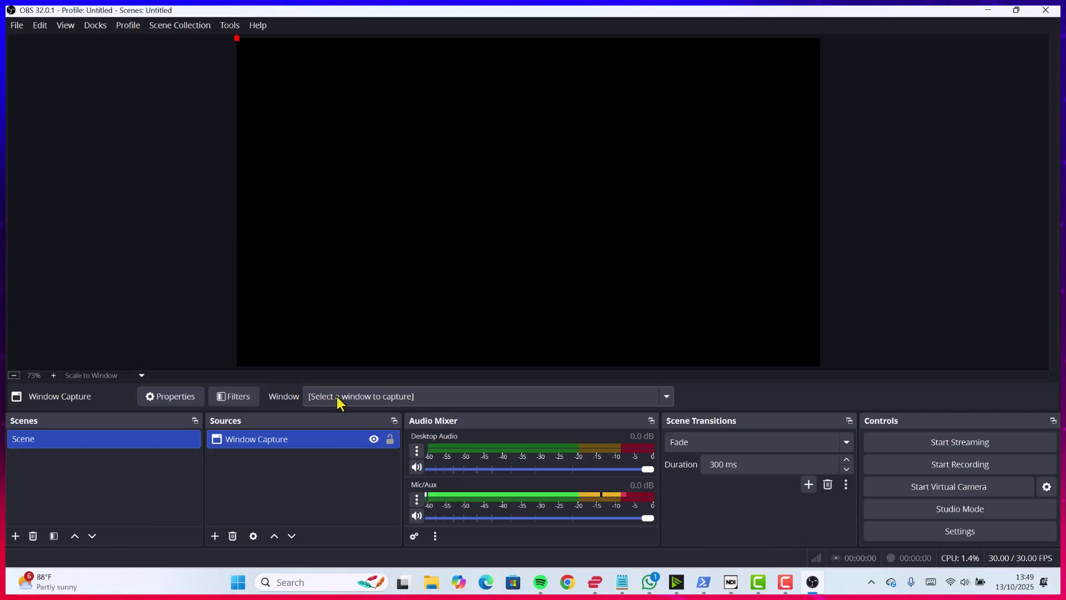
# Step: Set the Window Capture's window to [NDI Launcher.exe]: NDI Launcher instead of Camtasia
pyautogui.click(436, 396)
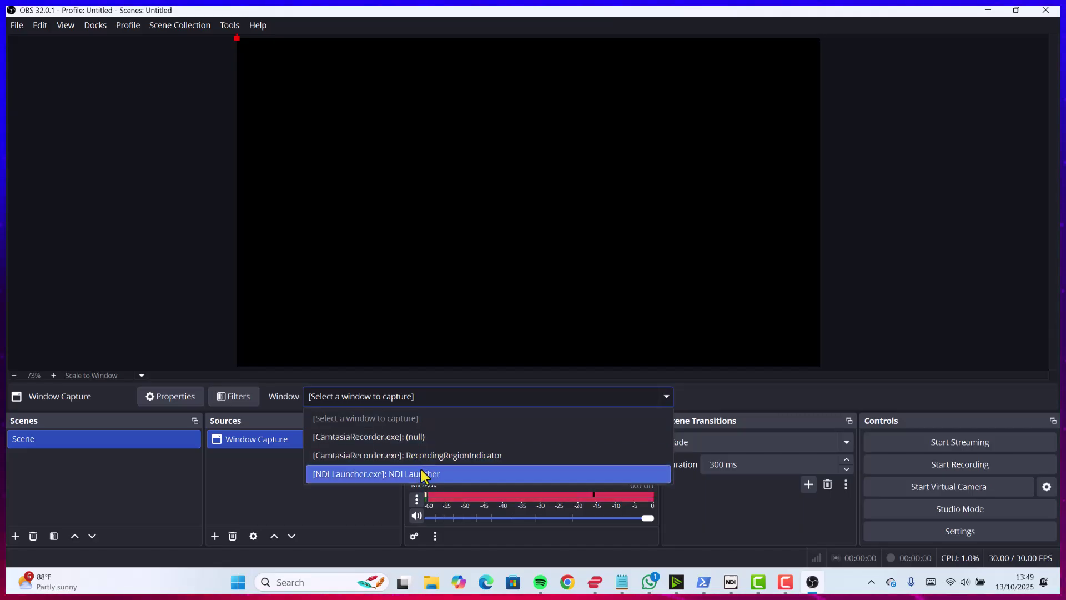
pyautogui.click(411, 429)
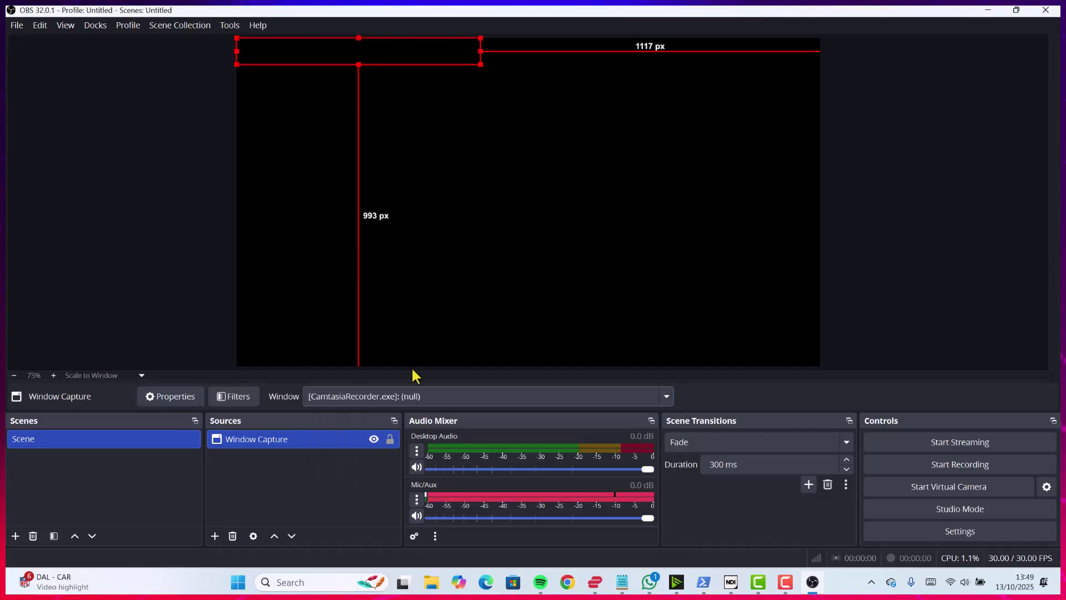
pyautogui.click(426, 397)
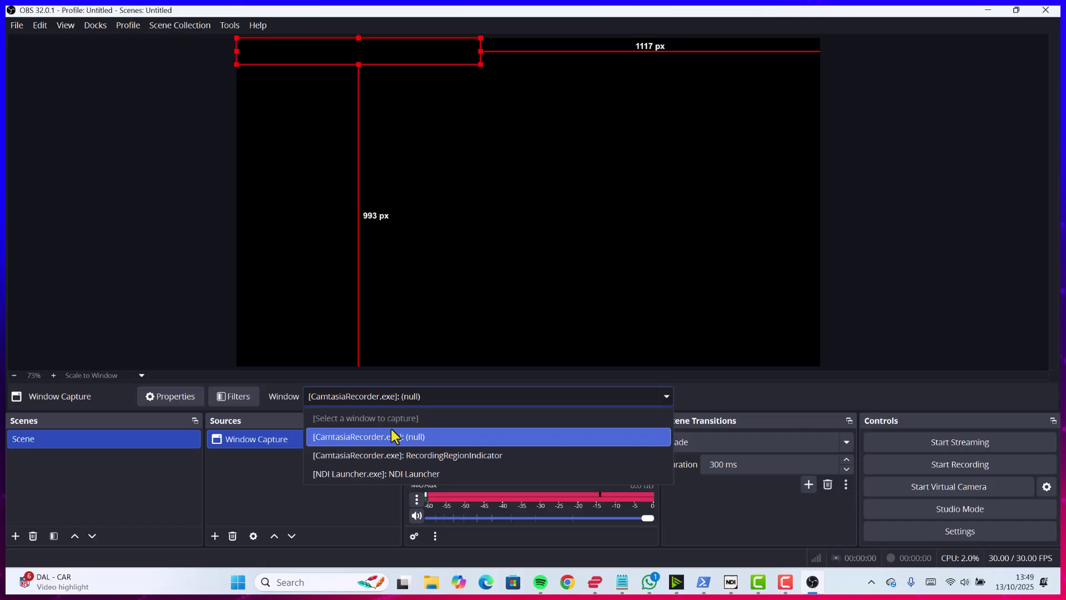
pyautogui.click(391, 471)
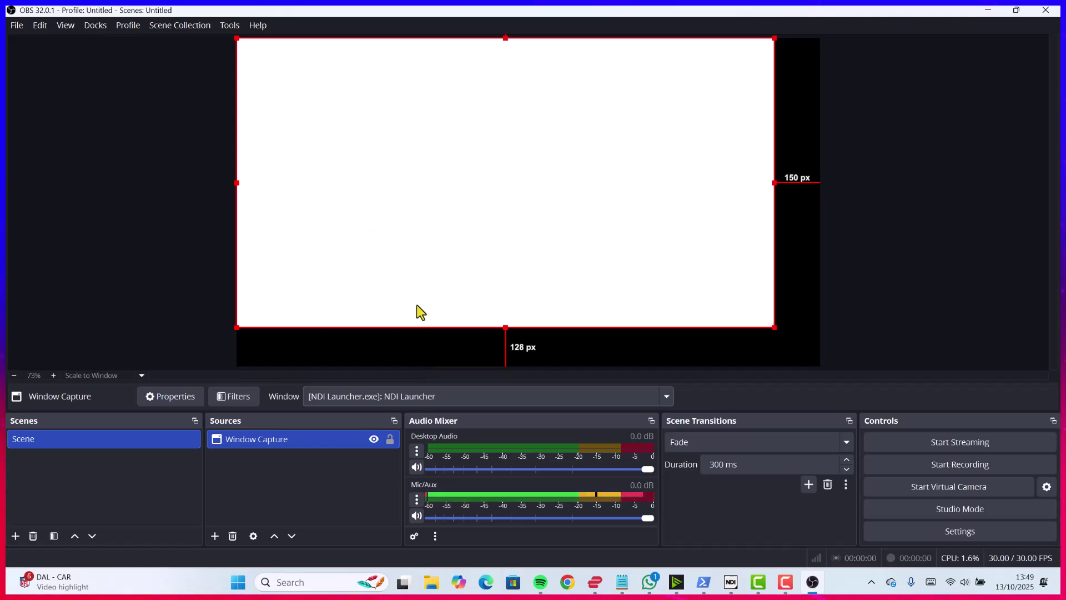
# Step: Apply Transform > Fit to screen to the capture source so it fills the canvas
pyautogui.rightClick(482, 171)
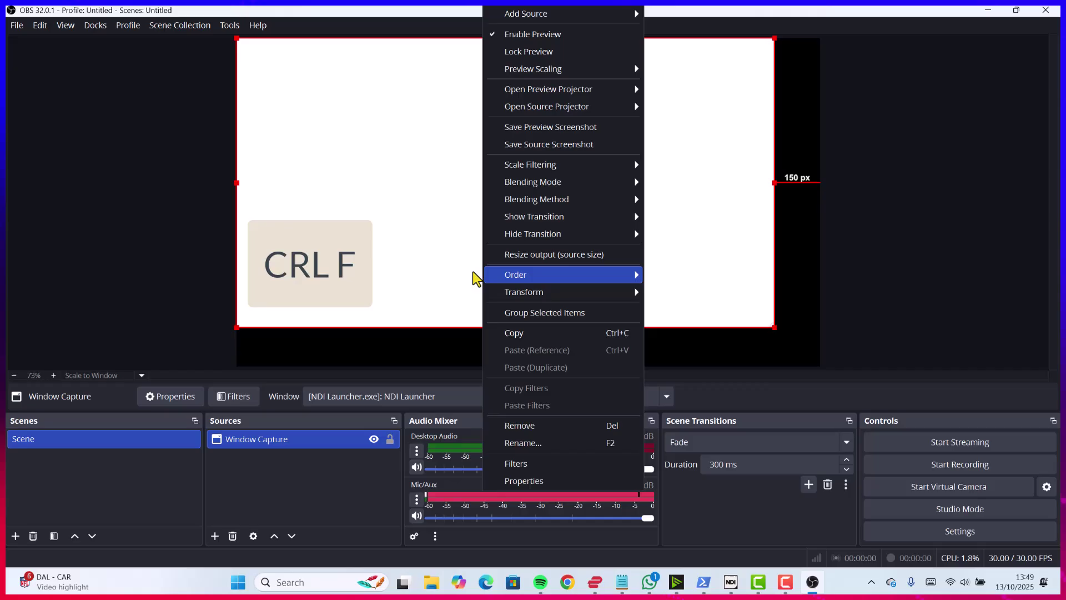
pyautogui.click(392, 202)
pyautogui.rightClick(393, 203)
pyautogui.moveTo(435, 291)
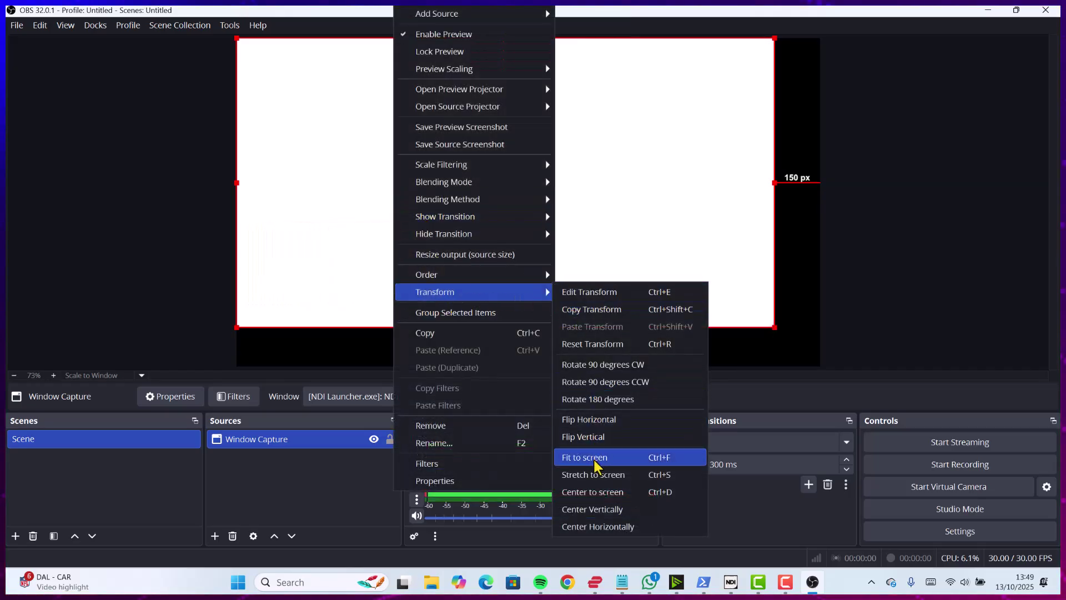
pyautogui.click(594, 460)
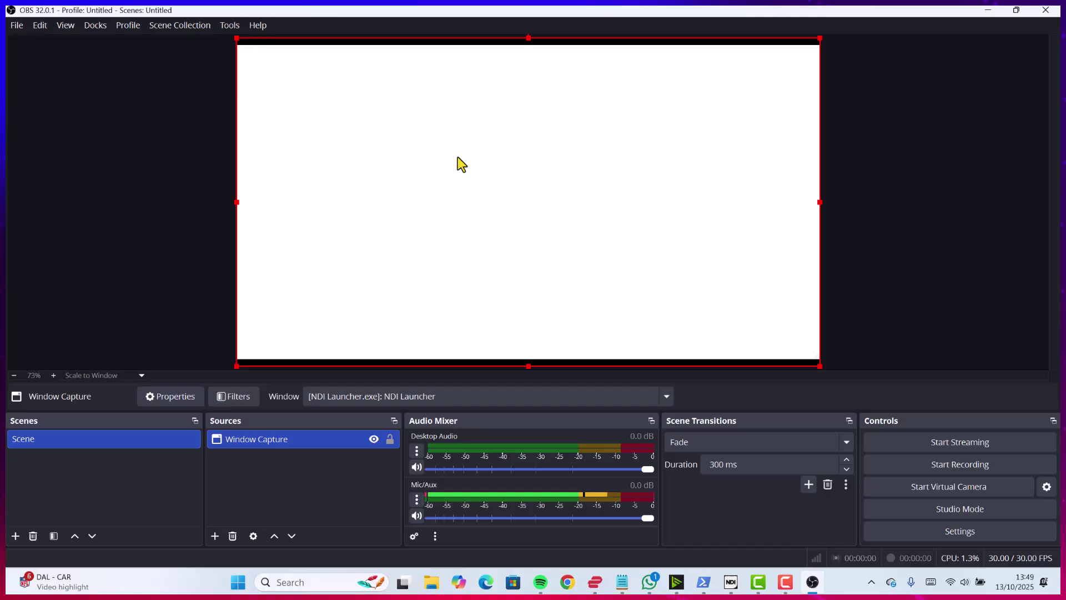
# Step: Tick Main Output in Tools > DistroAV NDI Settings and confirm with OK
pyautogui.click(222, 25)
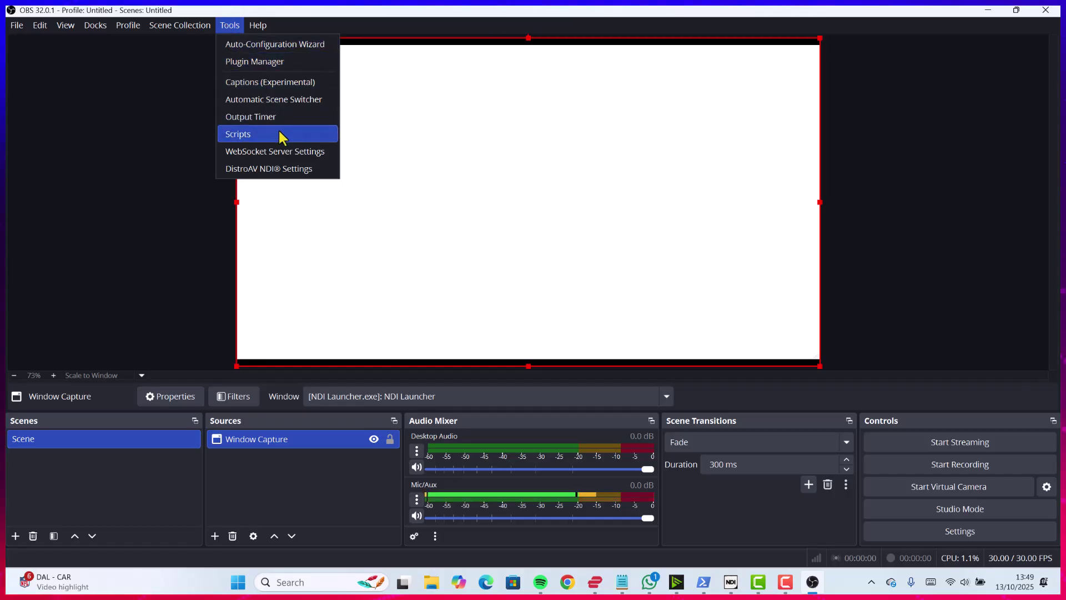
pyautogui.click(284, 169)
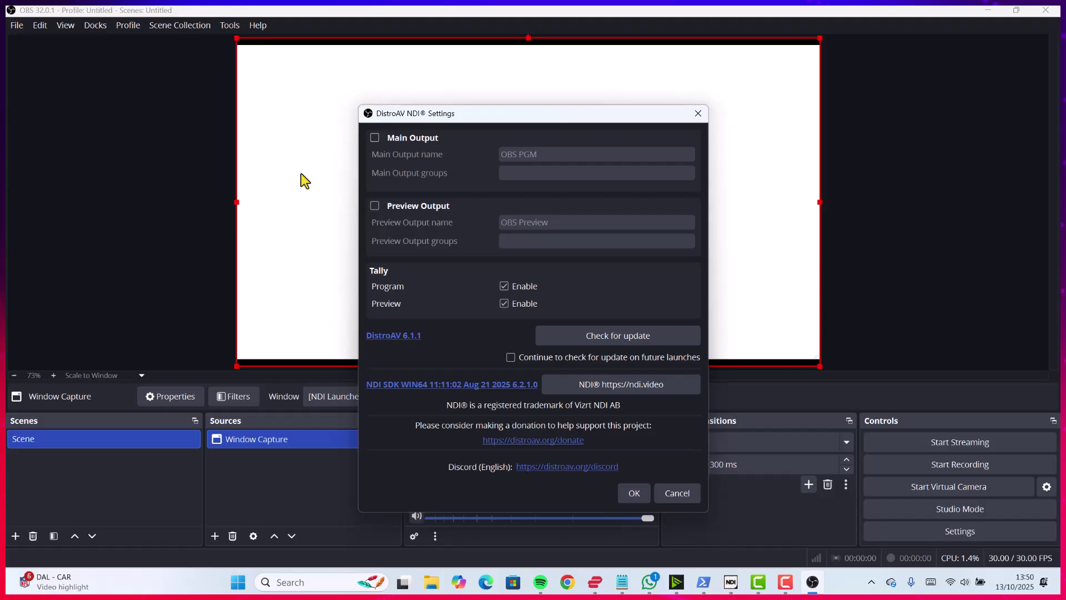
pyautogui.click(394, 141)
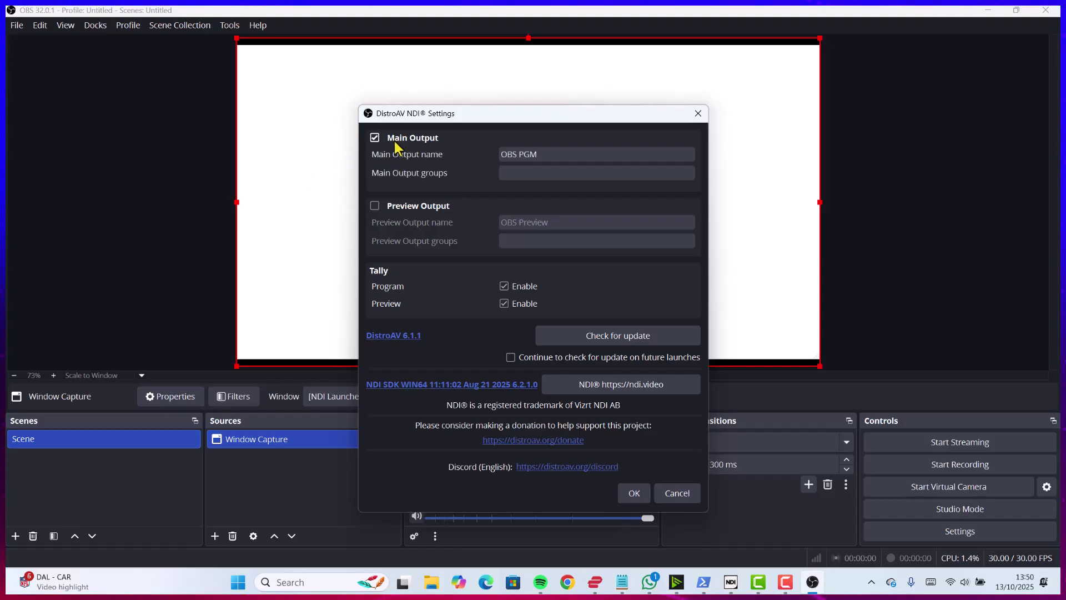
pyautogui.click(634, 494)
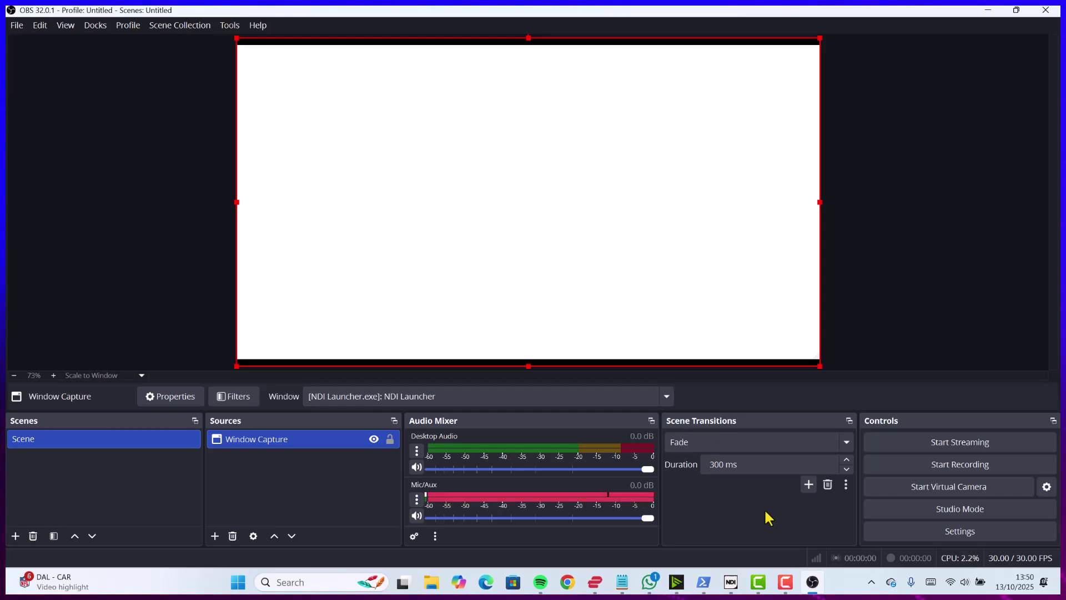
# Step: Open NDI Webcam from the system tray and set Video 1's source to OMEN > OBS PGM
pyautogui.click(731, 581)
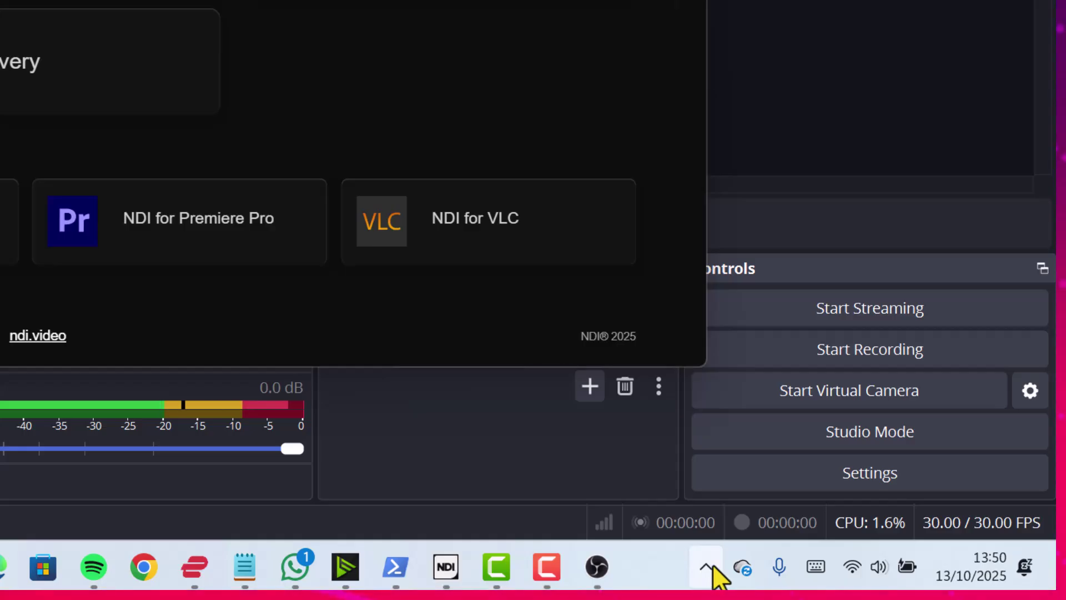
pyautogui.click(705, 567)
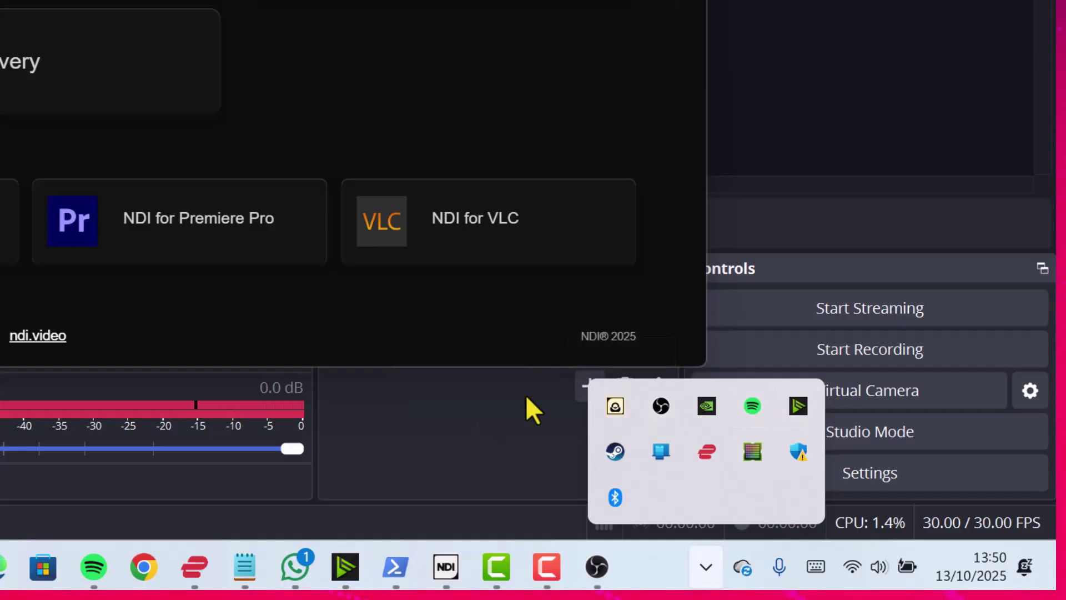
pyautogui.click(626, 404)
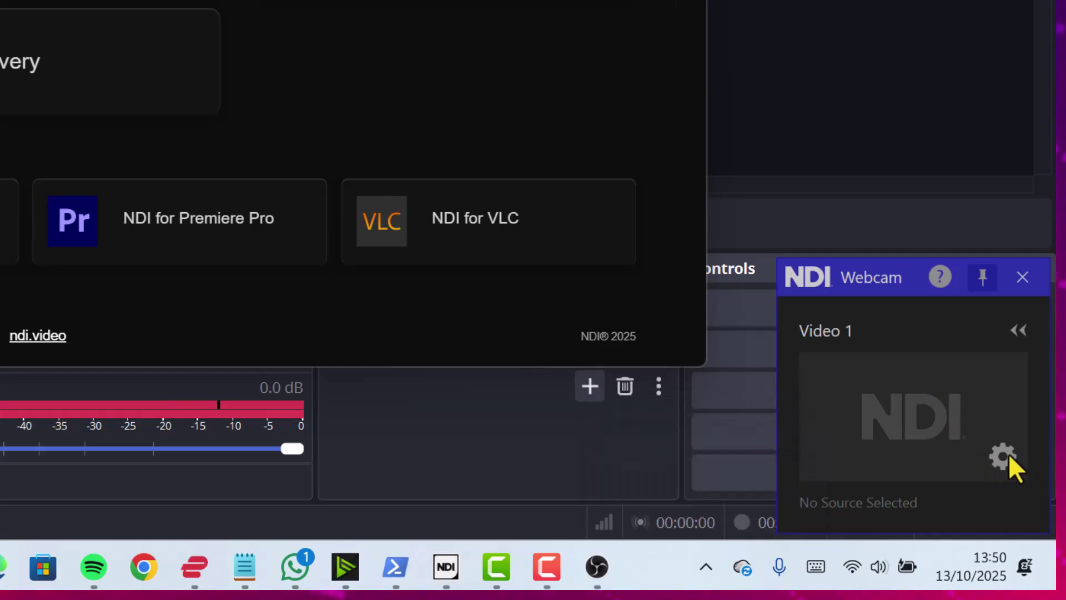
pyautogui.click(1007, 455)
pyautogui.moveTo(977, 315)
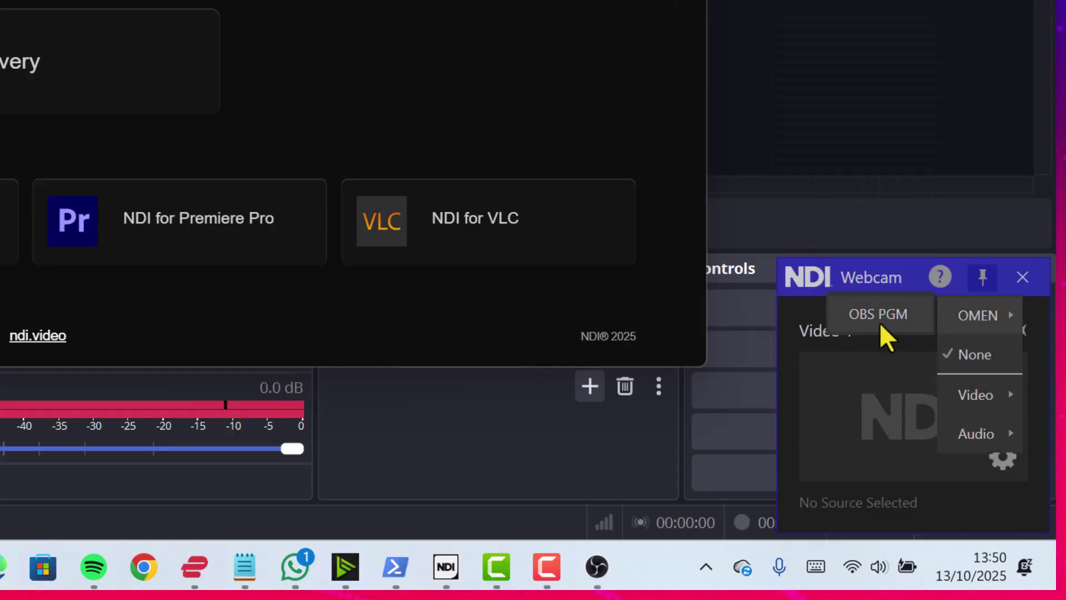
pyautogui.click(854, 314)
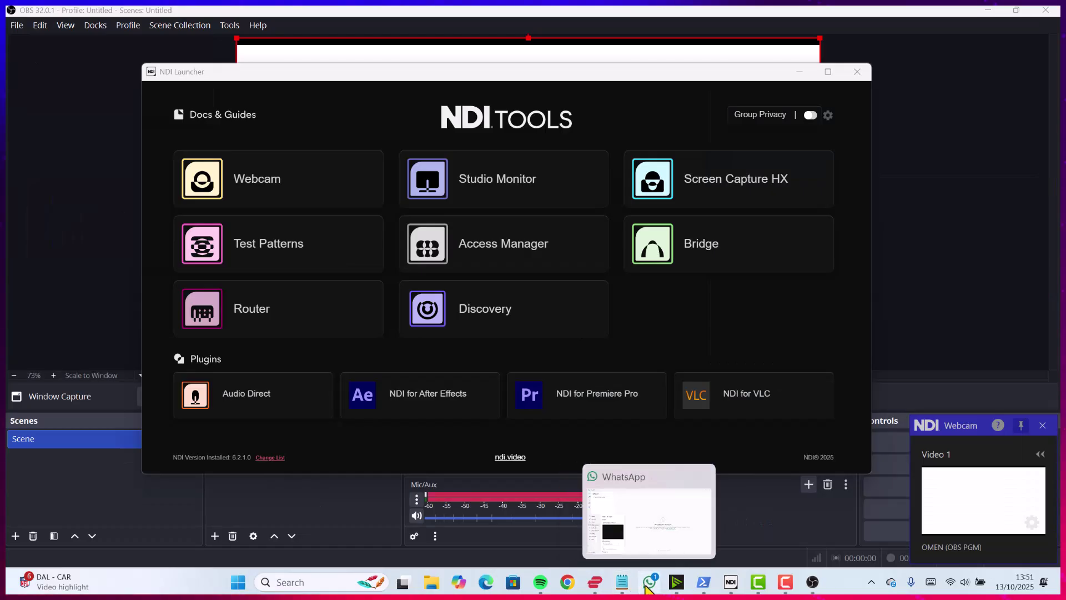
# Step: Choose NDI Webcam Video 1 as the Video camera under WhatsApp Settings > Video & voice
pyautogui.click(649, 582)
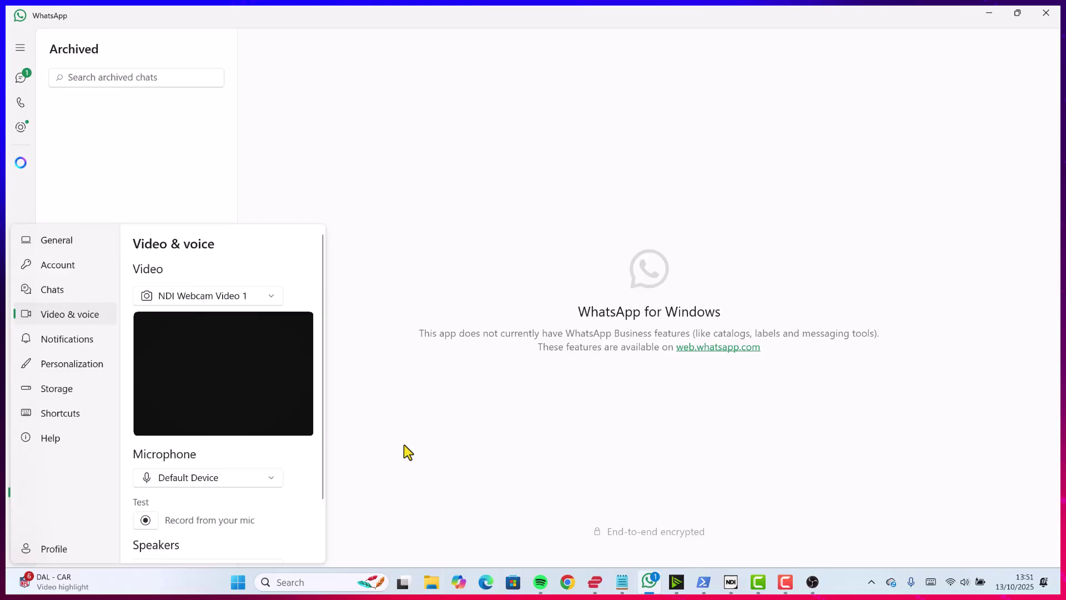
pyautogui.click(512, 397)
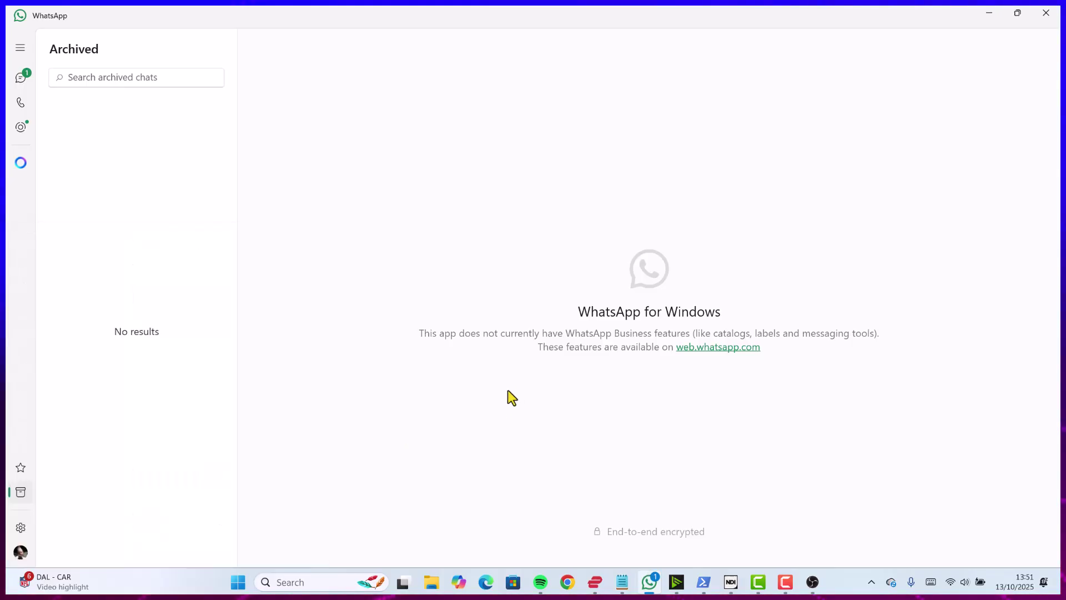
pyautogui.click(21, 527)
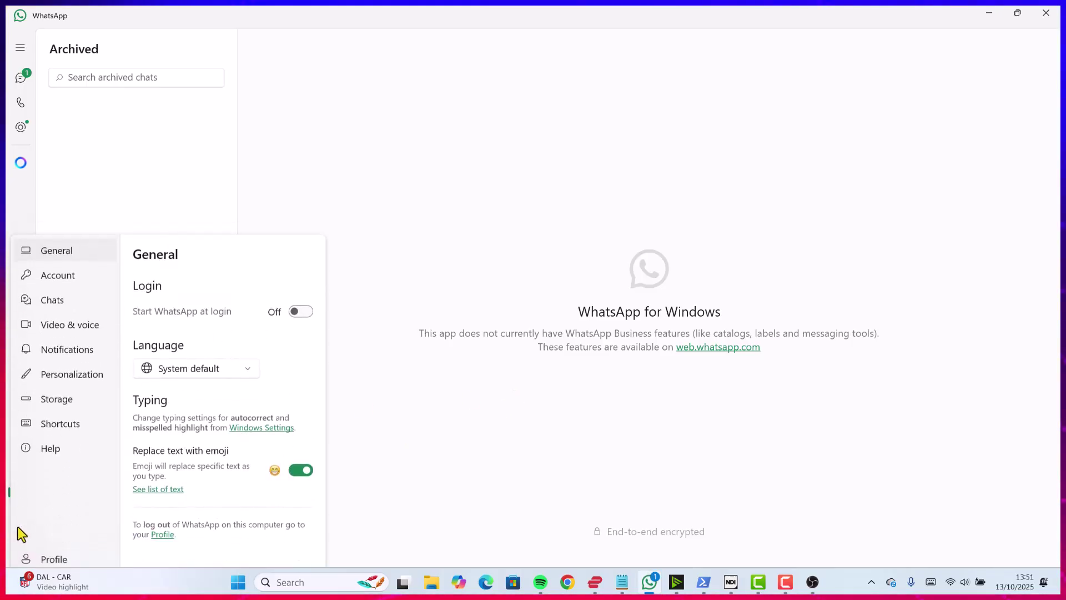
pyautogui.click(55, 315)
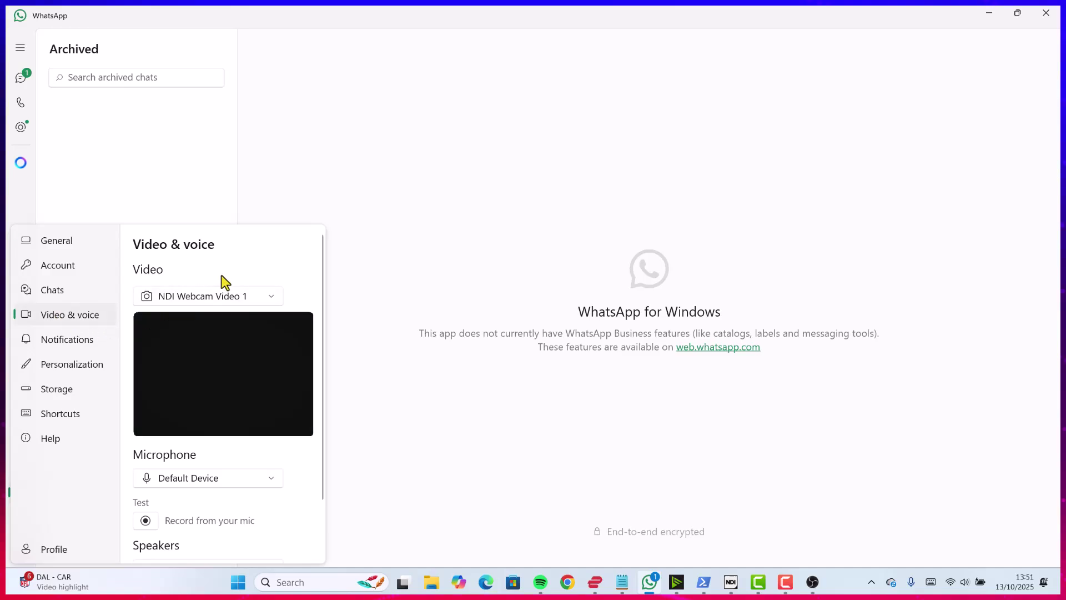
pyautogui.click(265, 293)
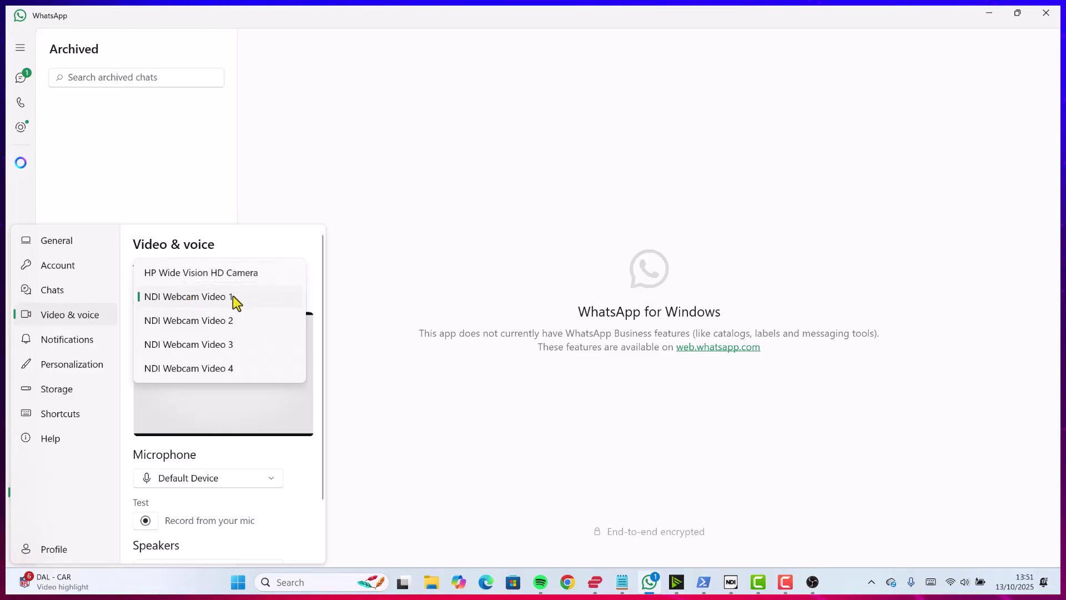
pyautogui.click(251, 297)
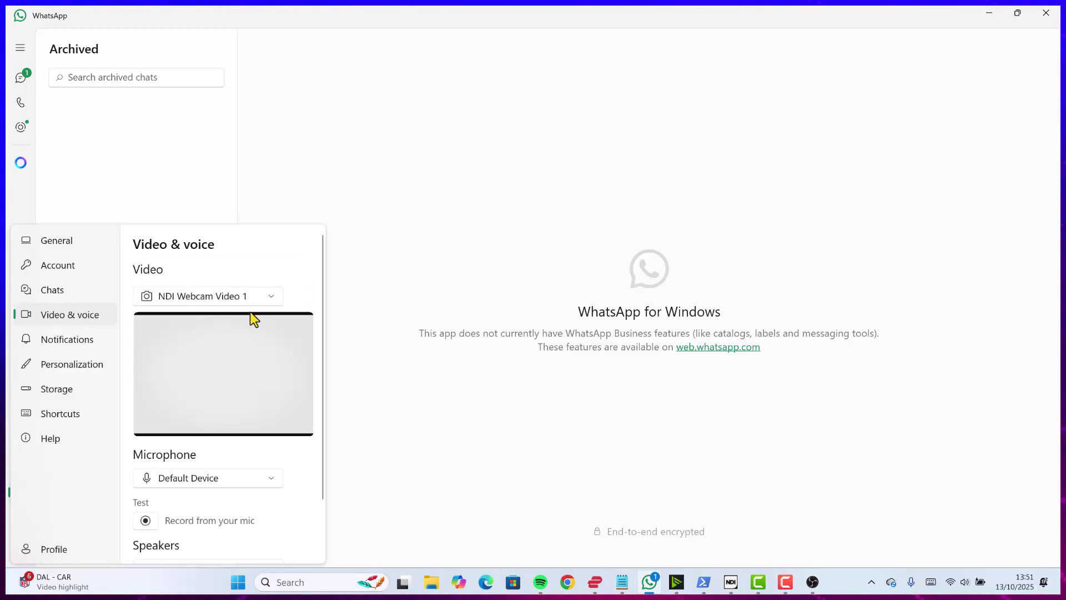